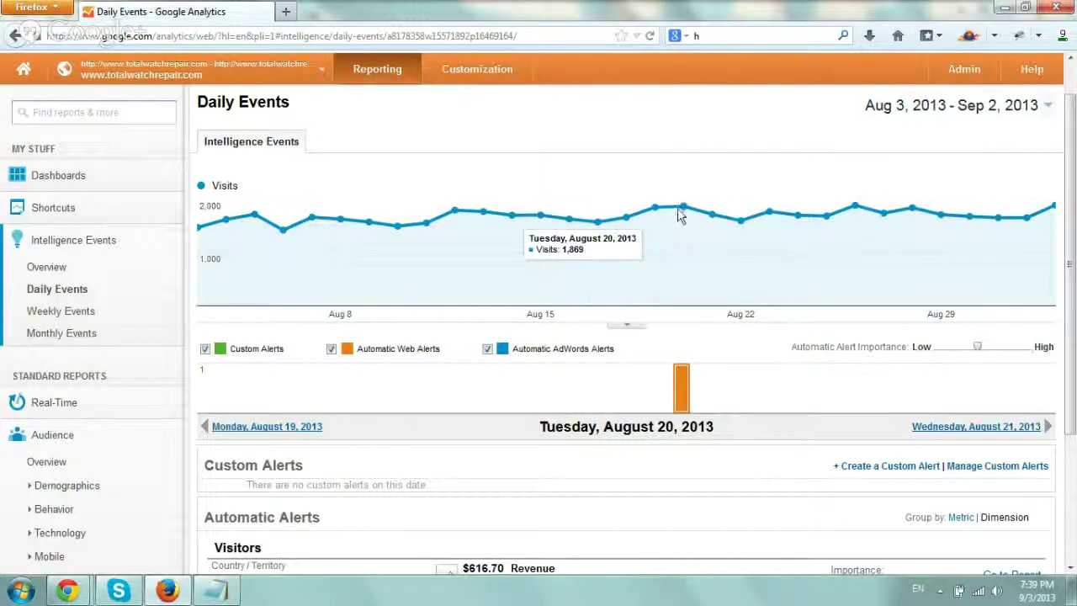
Collapse the Intelligence Events and Audience report groups, then reopen the Daily Events report.
click(101, 242)
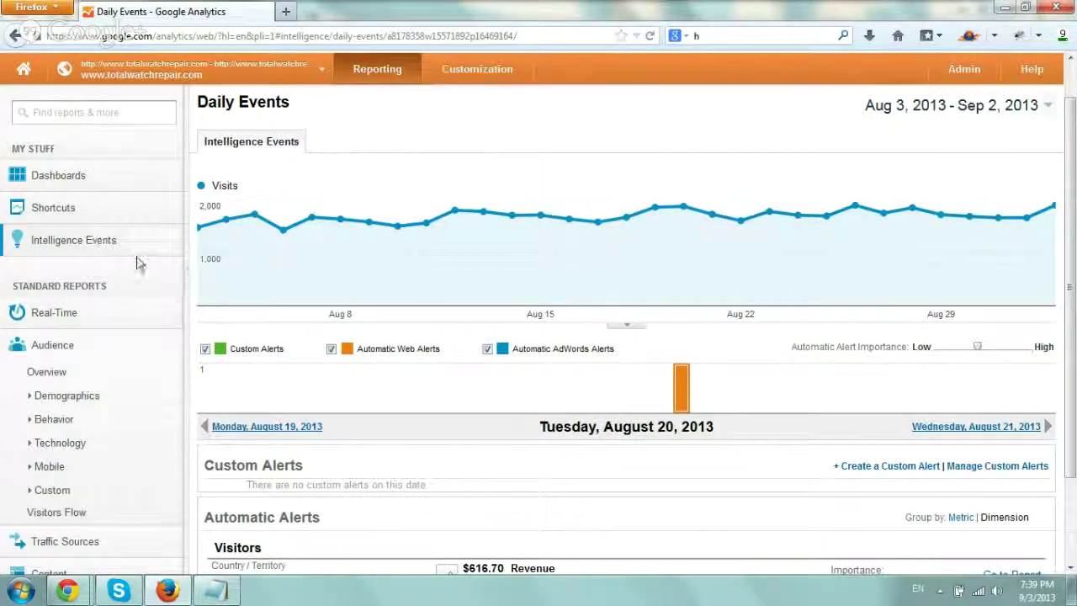
click(111, 312)
click(96, 312)
click(96, 345)
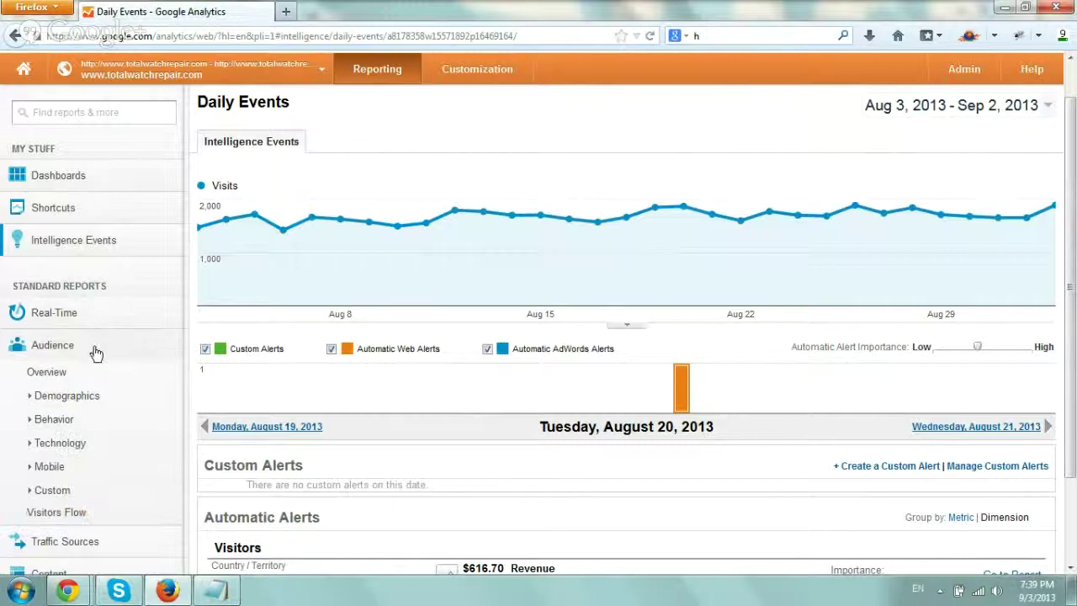
click(42, 246)
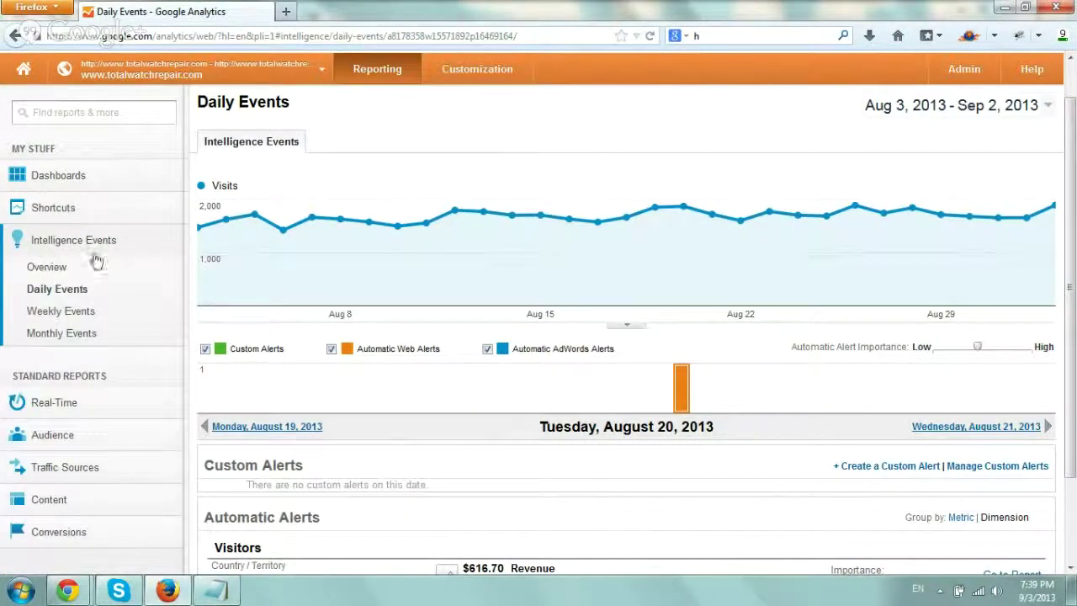
click(90, 292)
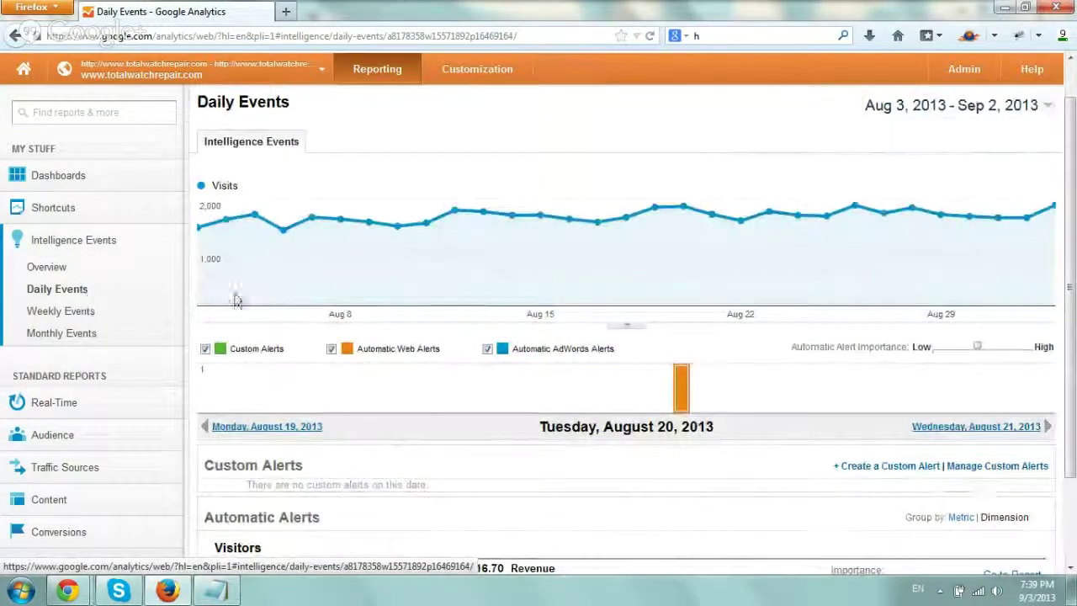
Create a new custom alert and name it 'Organic Traffic Under 1800 visits/Day'.
click(890, 466)
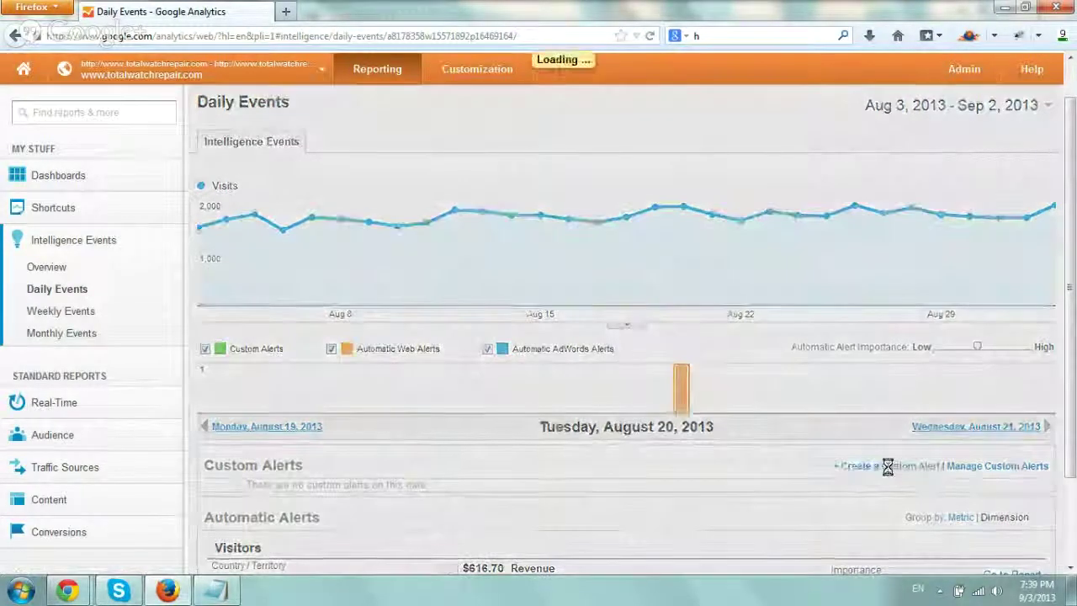
click(351, 183)
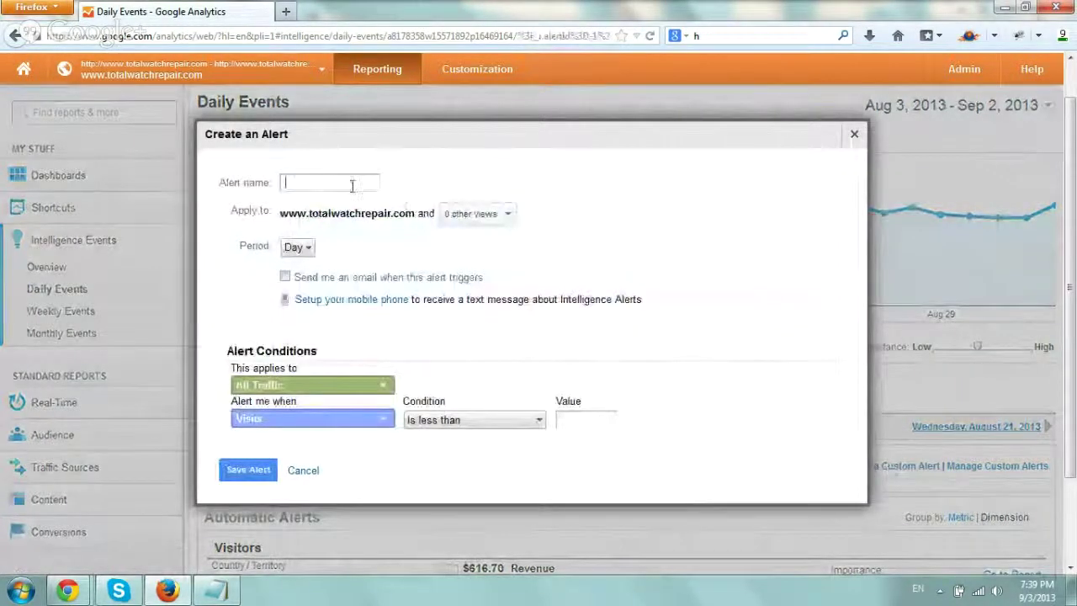
text(Tra)
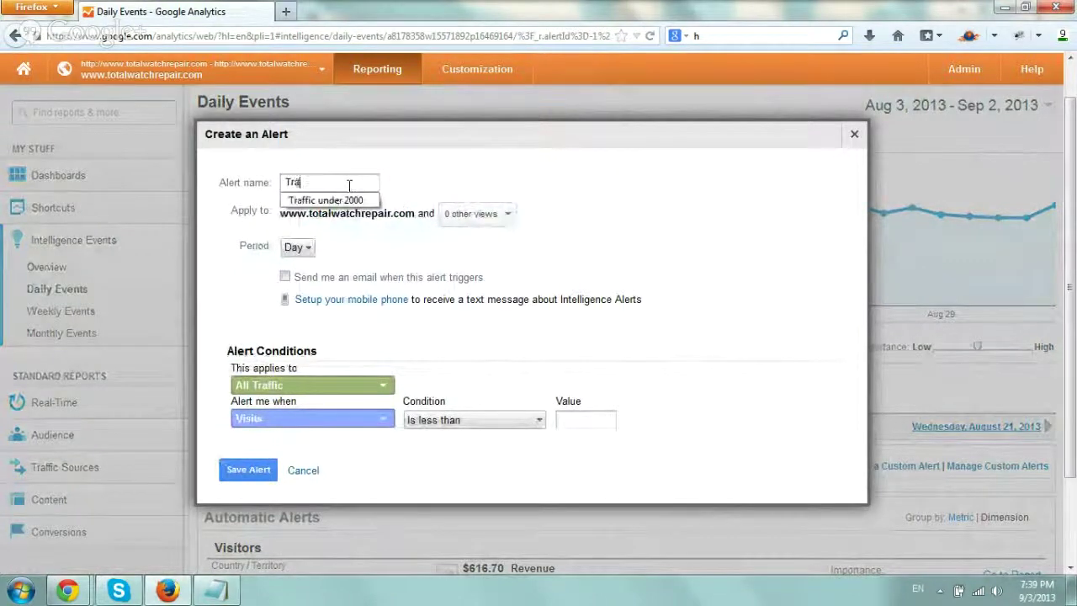
text(ffic)
double_click(349, 185)
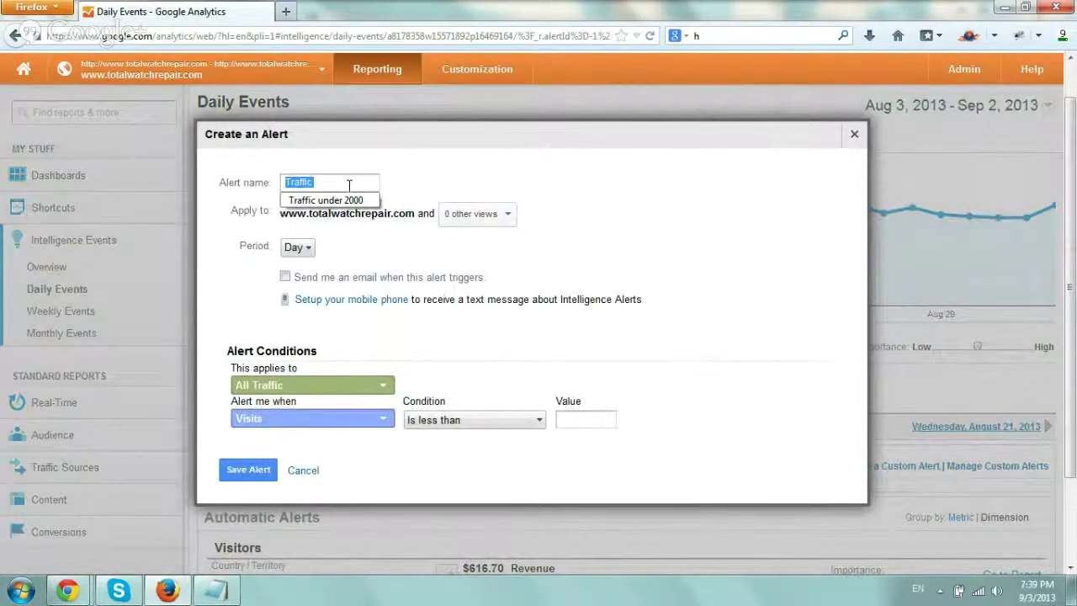
text(O)
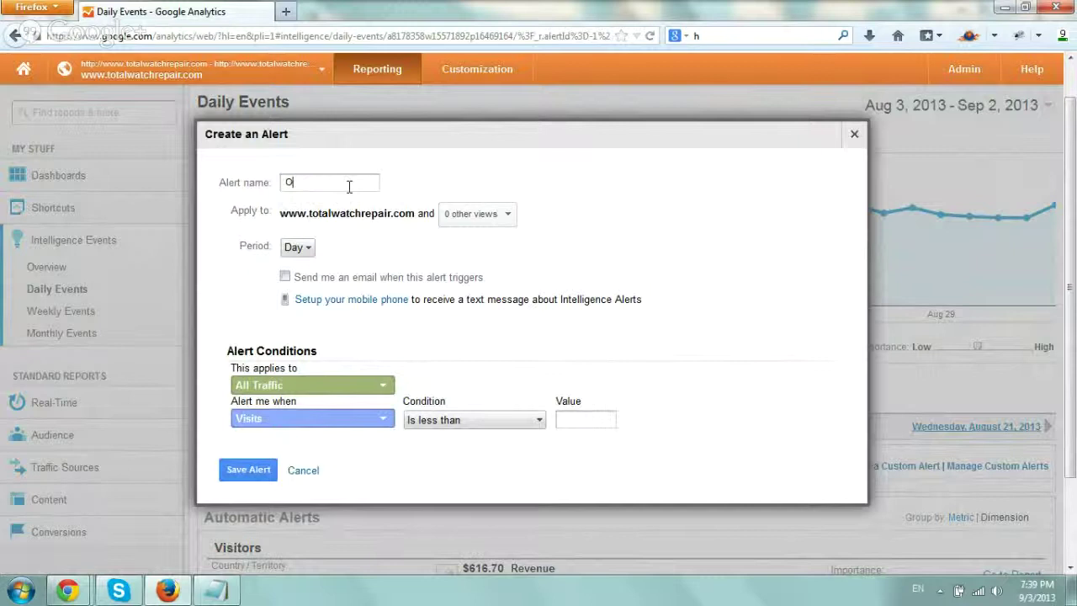
text(rganic Traffic)
text(U)
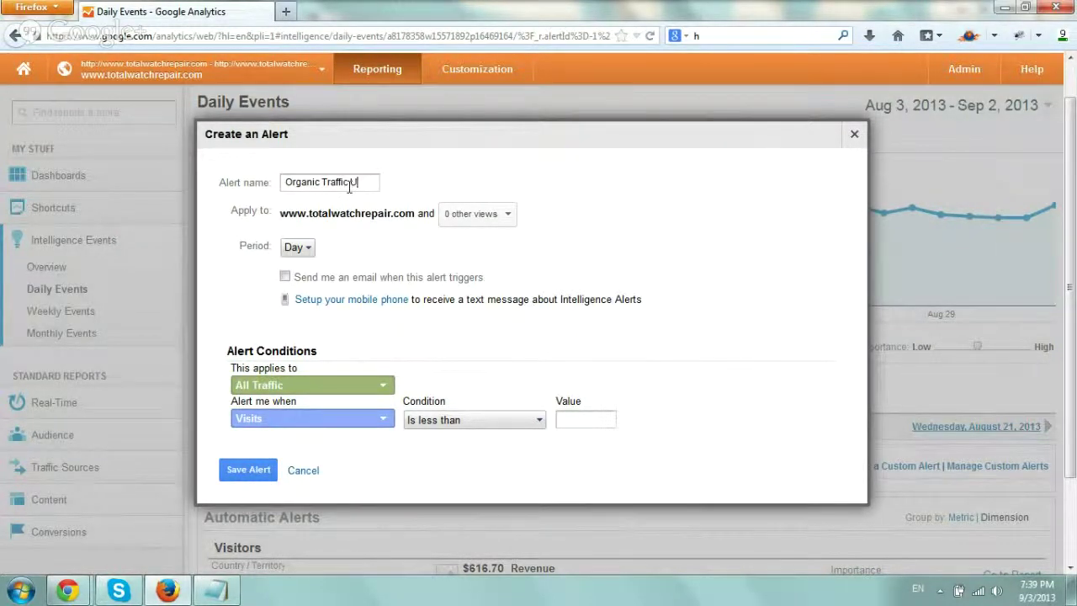
text(nder)
text( 1800 visi)
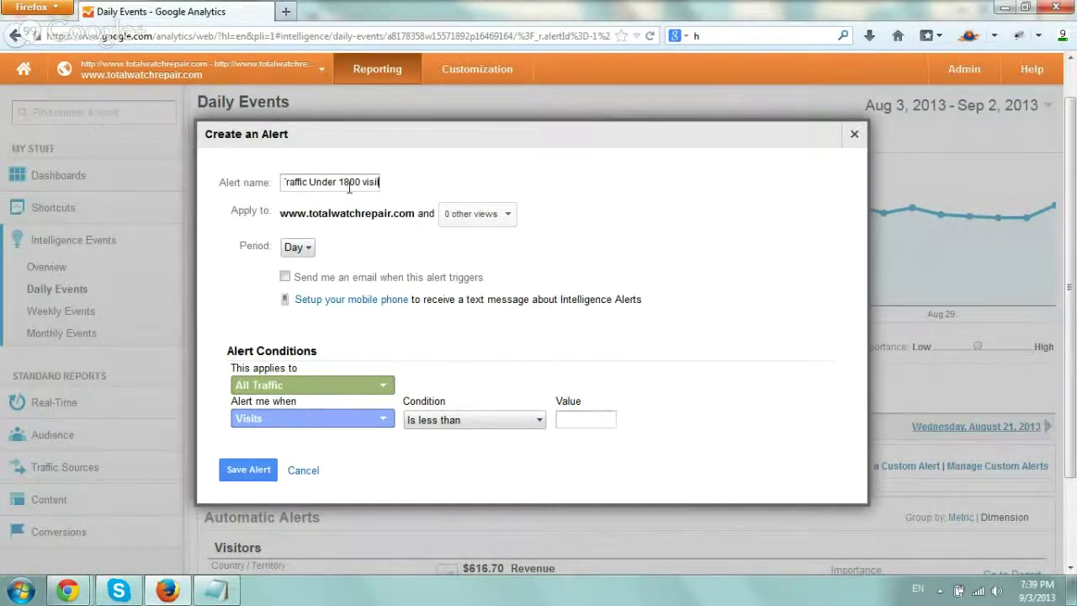
text(s/Da)
text(y)
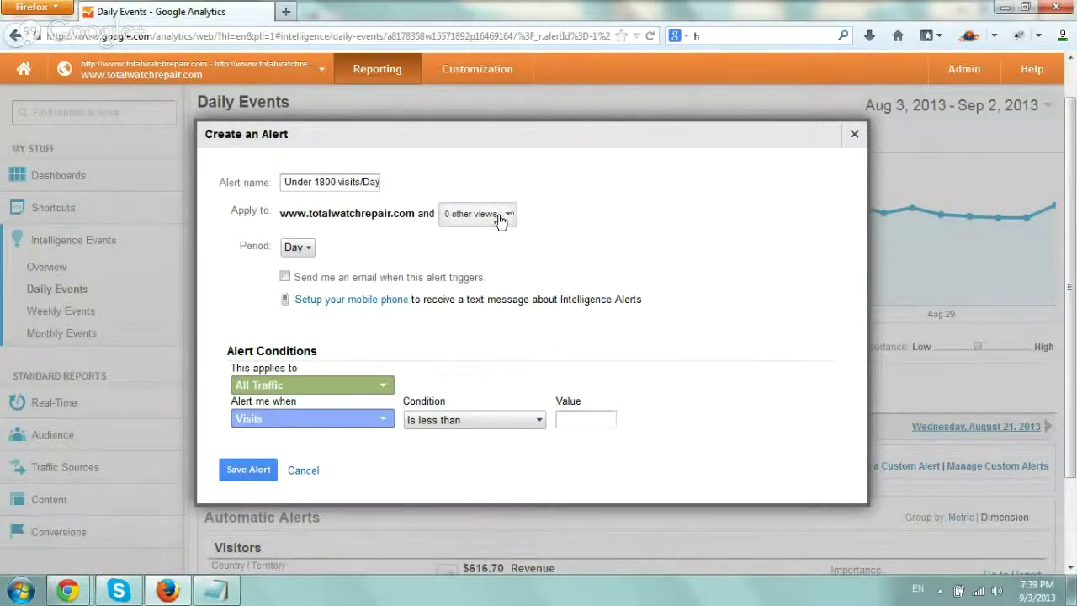
Enable email notification for the alert and add the one saved extra recipient address.
drag(281, 214, 418, 214)
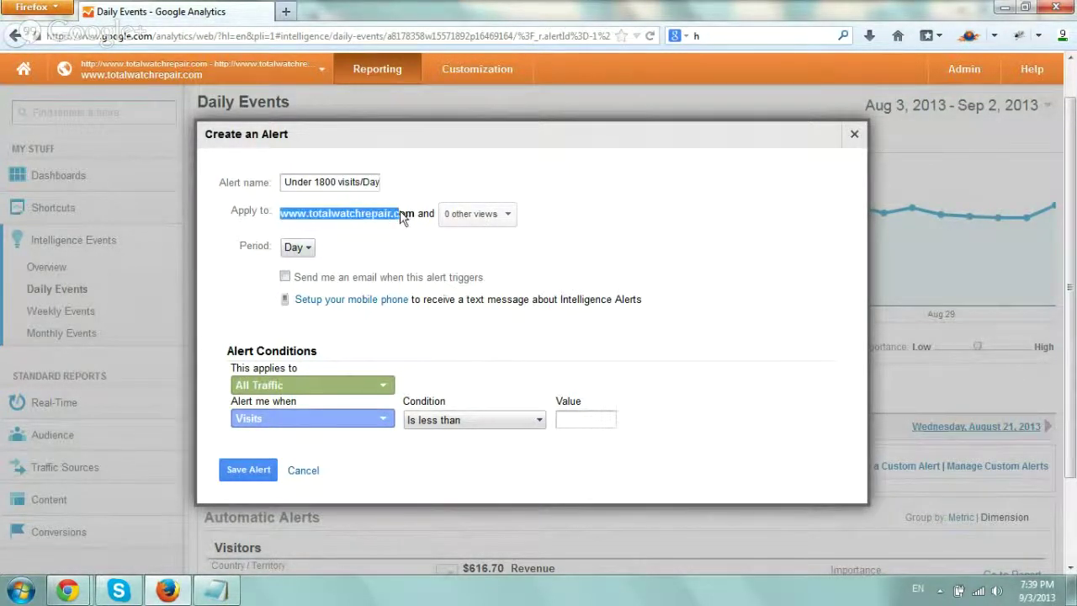
click(420, 215)
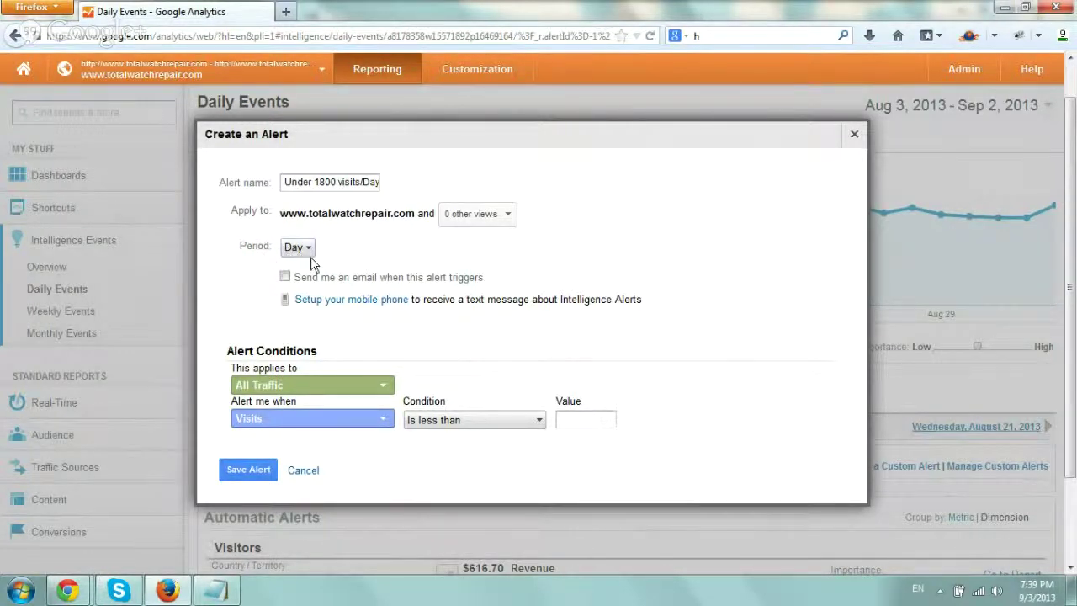
click(284, 278)
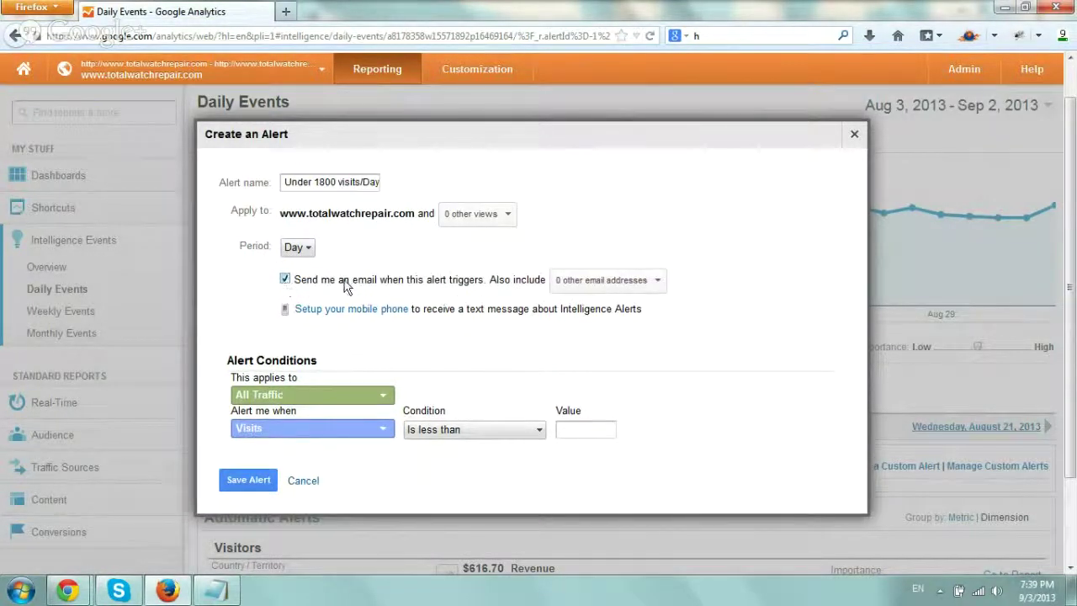
click(605, 280)
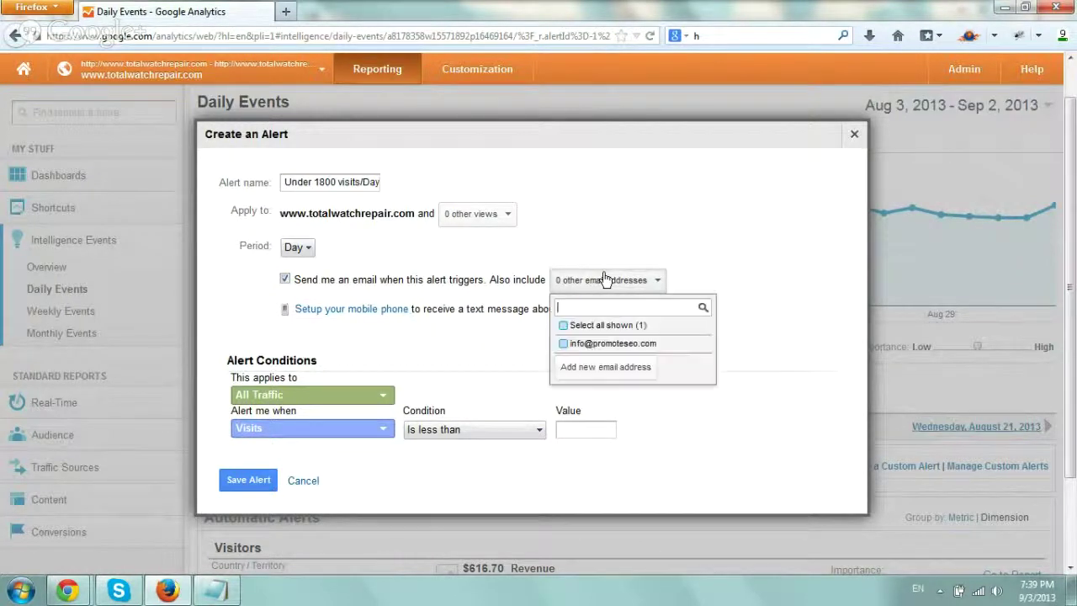
click(563, 343)
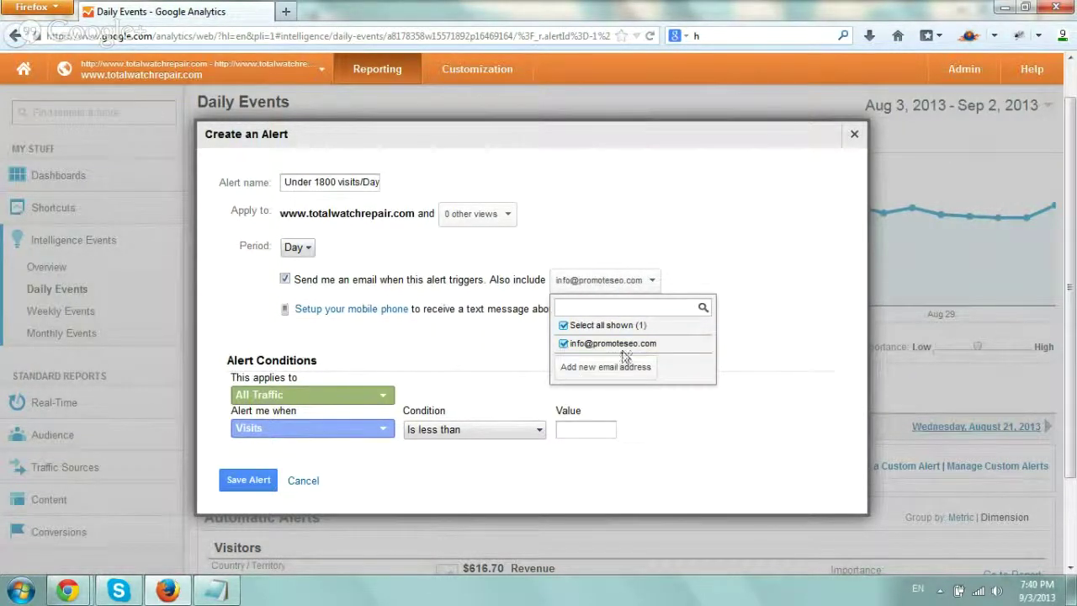
click(690, 270)
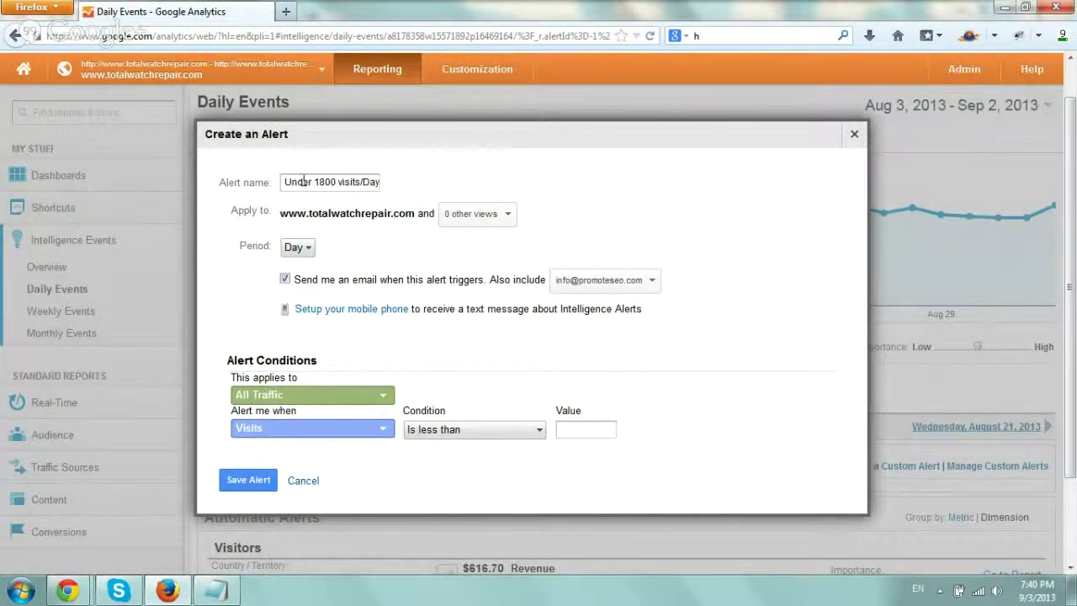
Set the alert to apply to Traffic Sources > Medium.
click(299, 396)
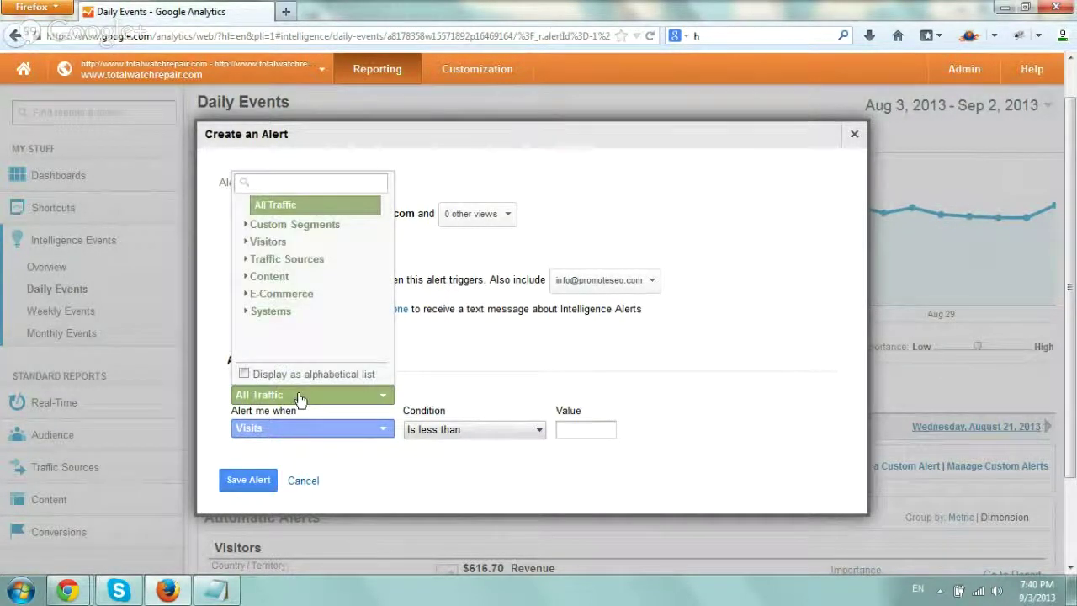
click(304, 264)
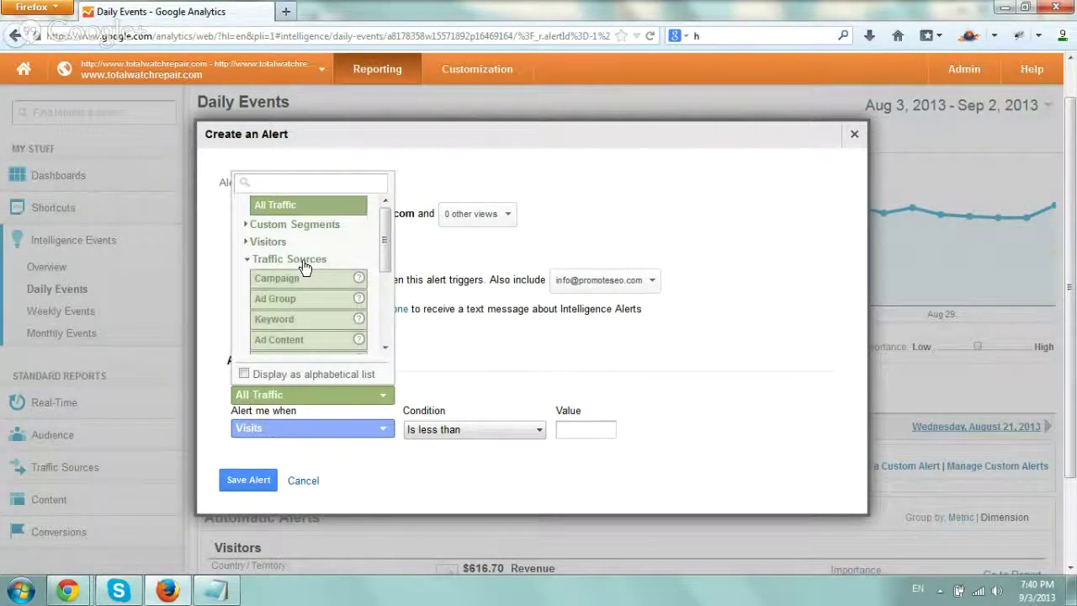
scroll(329, 278, down, 2)
scroll(350, 311, down, 2)
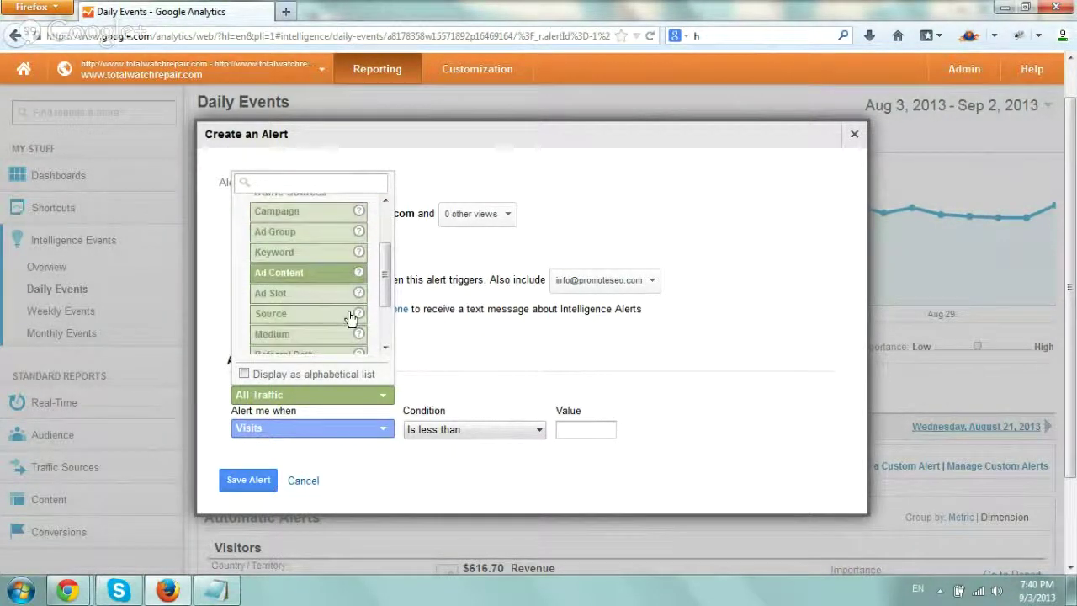
scroll(351, 317, up, 1)
scroll(351, 318, up, 2)
scroll(351, 317, down, 3)
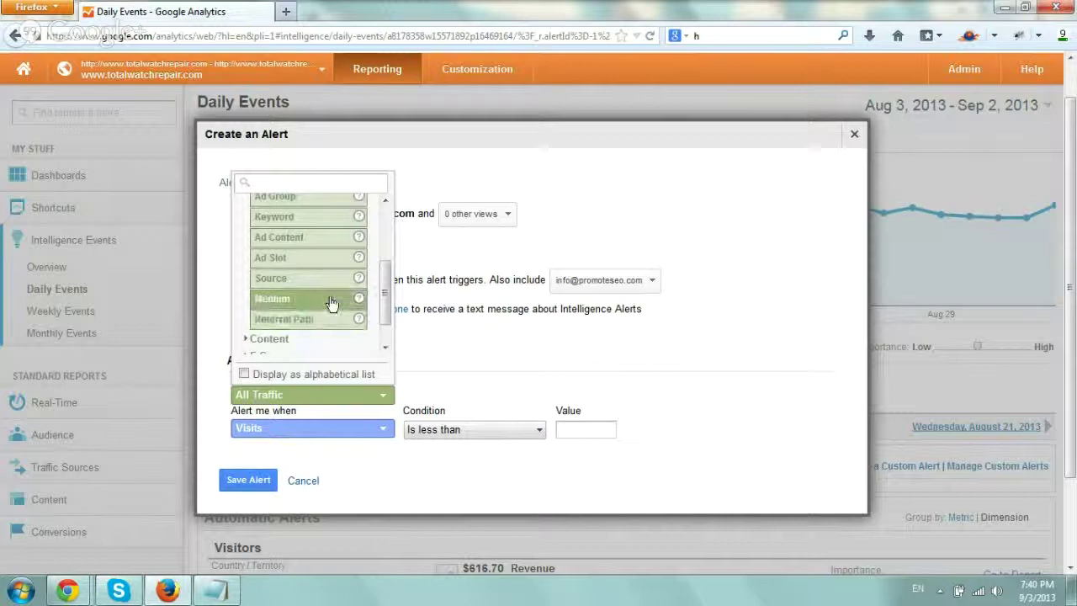
click(331, 303)
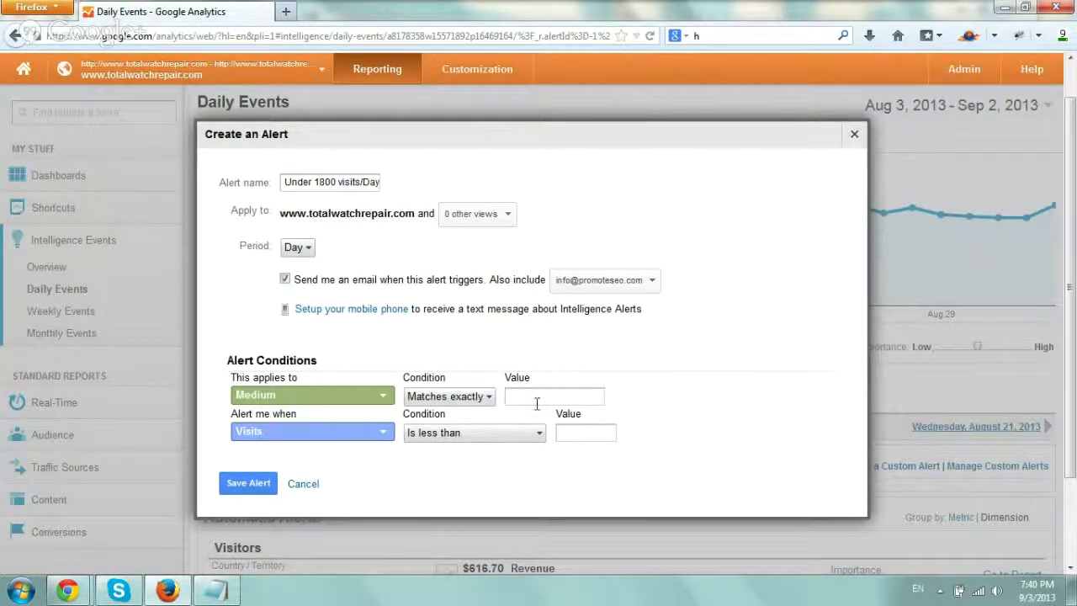
Set the Medium condition to Contains 'organic'.
click(475, 397)
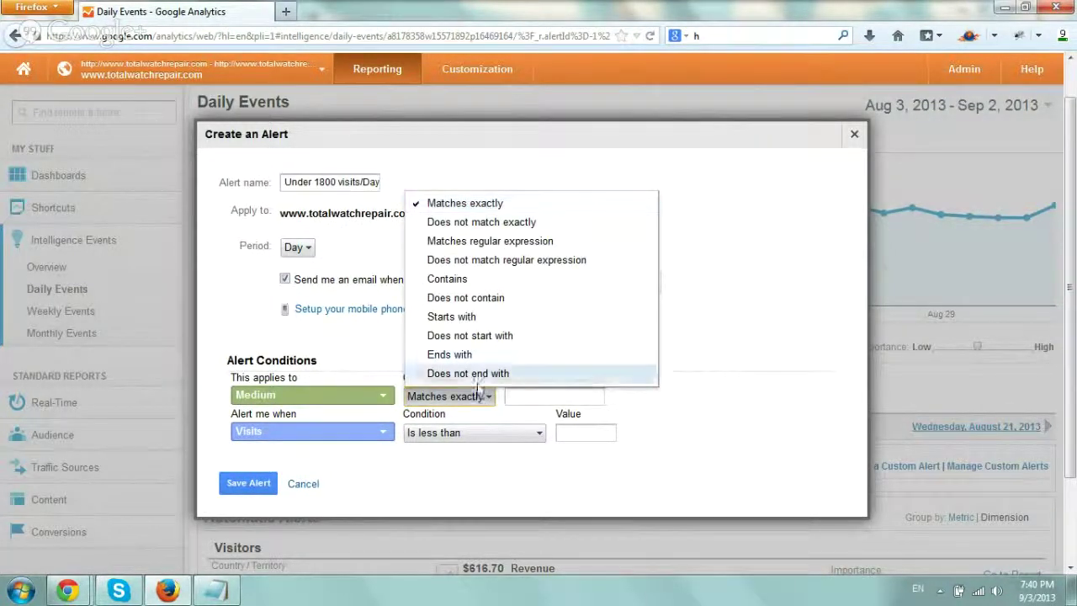
click(492, 281)
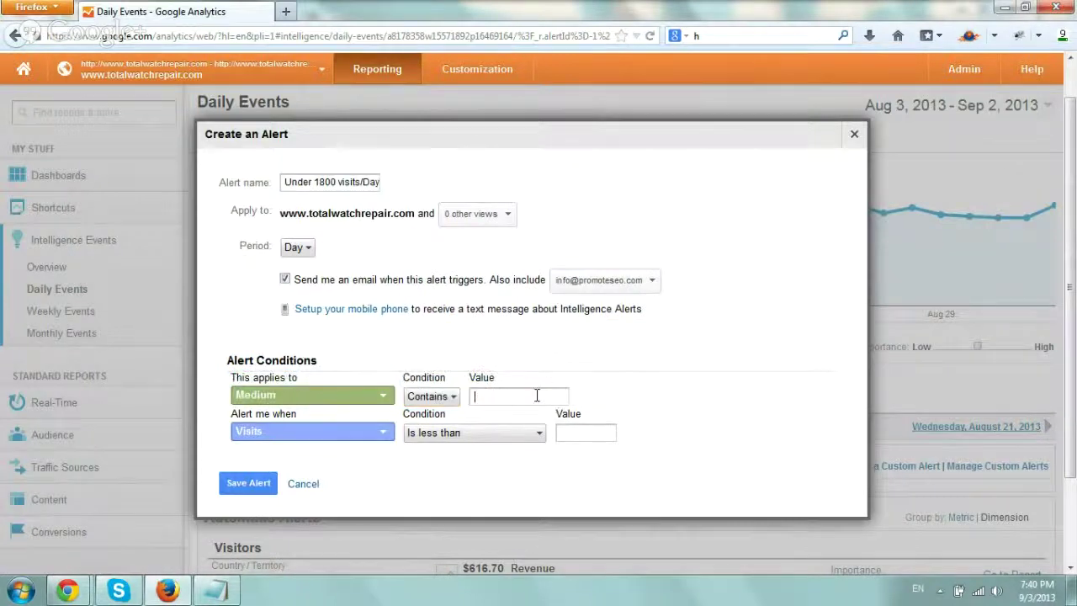
text(org)
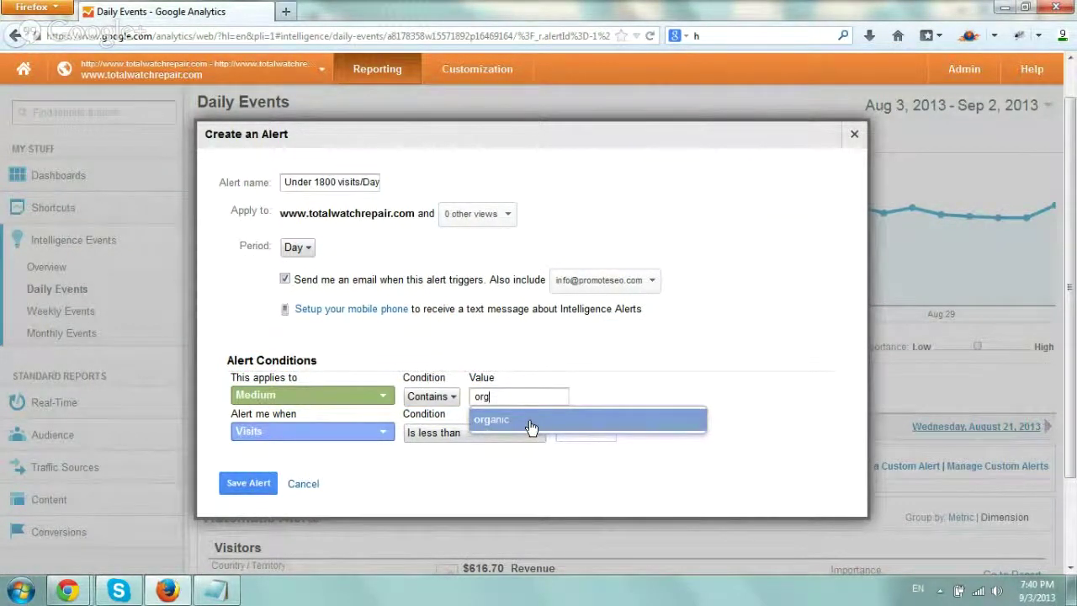
click(530, 426)
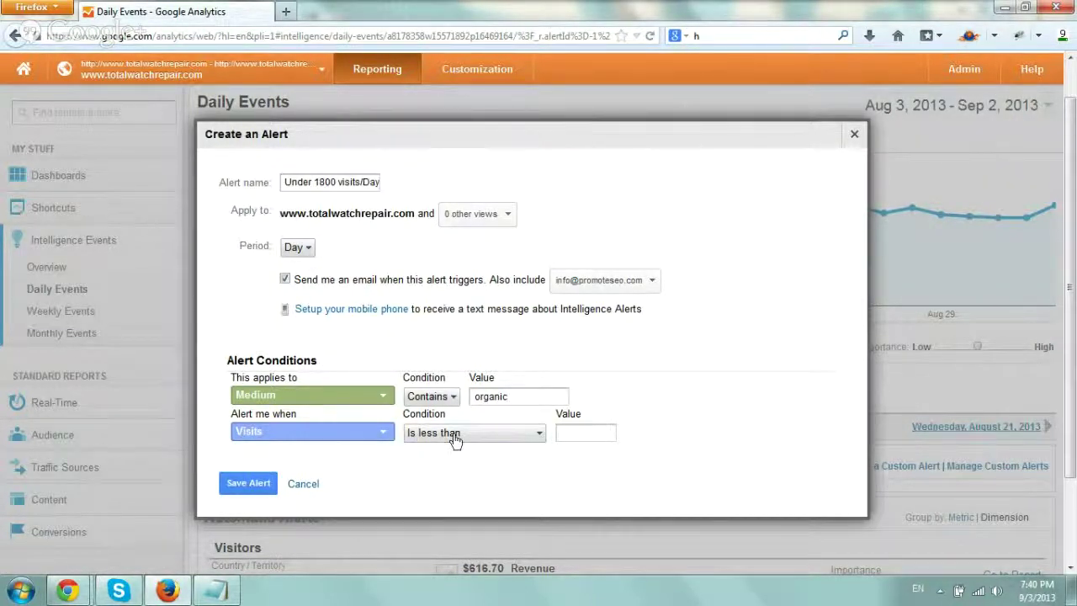
Set the alert to trigger when visits are less than 1800, and save it.
drag(313, 182, 336, 185)
click(593, 433)
text(1800)
click(258, 484)
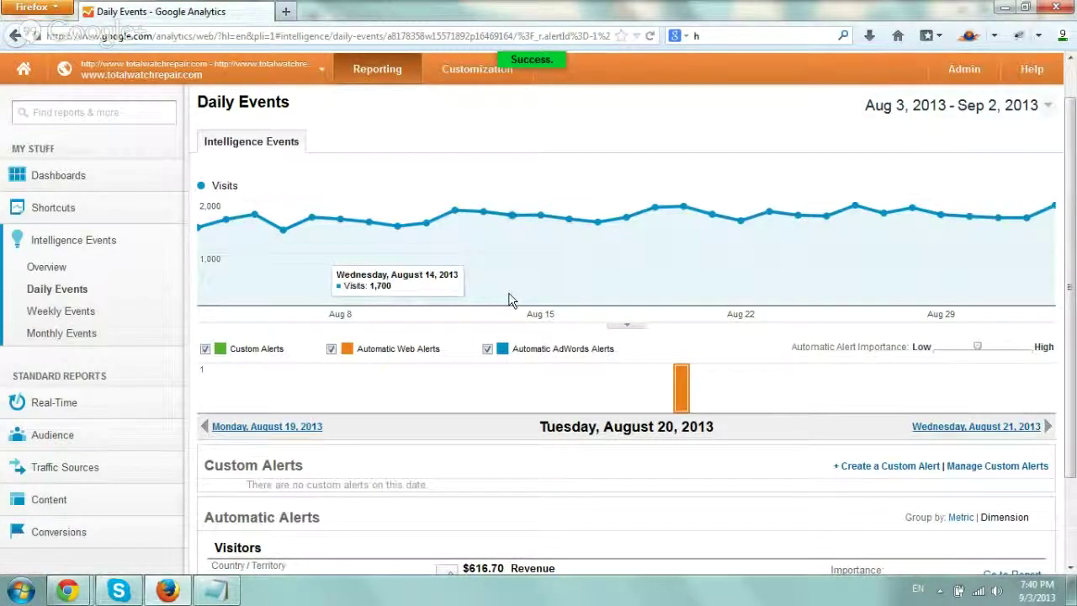
Open Manage Custom Alerts to list both daily alerts, including Traffic under 2000.
scroll(656, 292, down, 2)
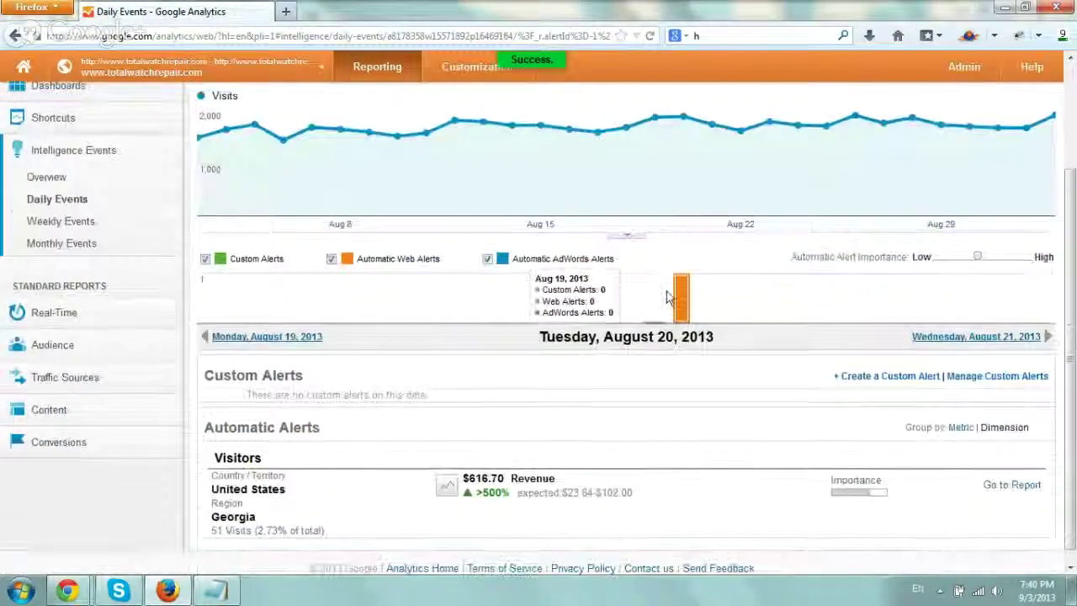
click(997, 375)
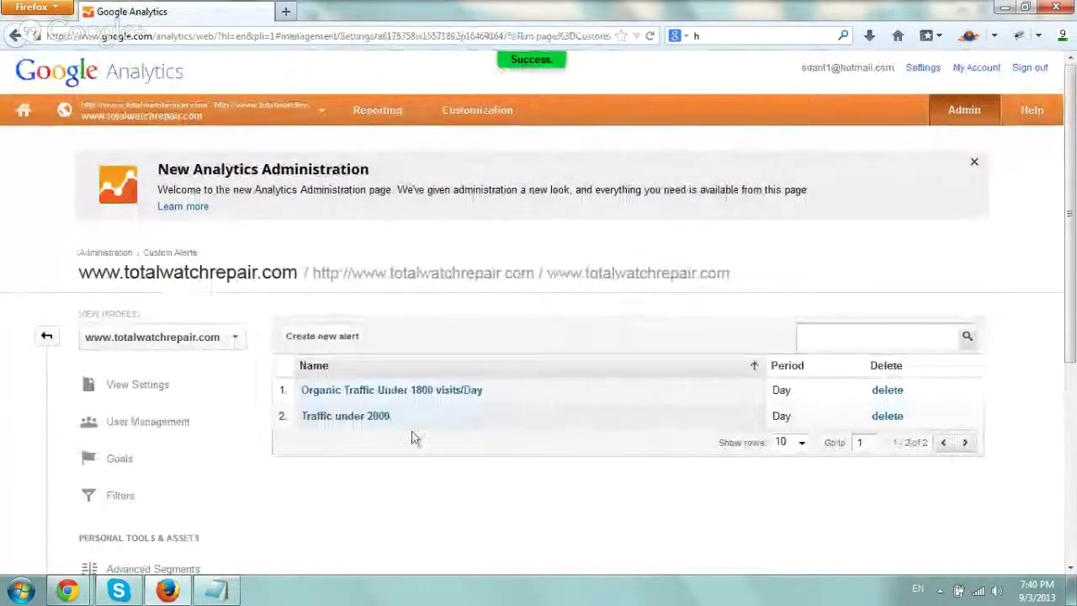